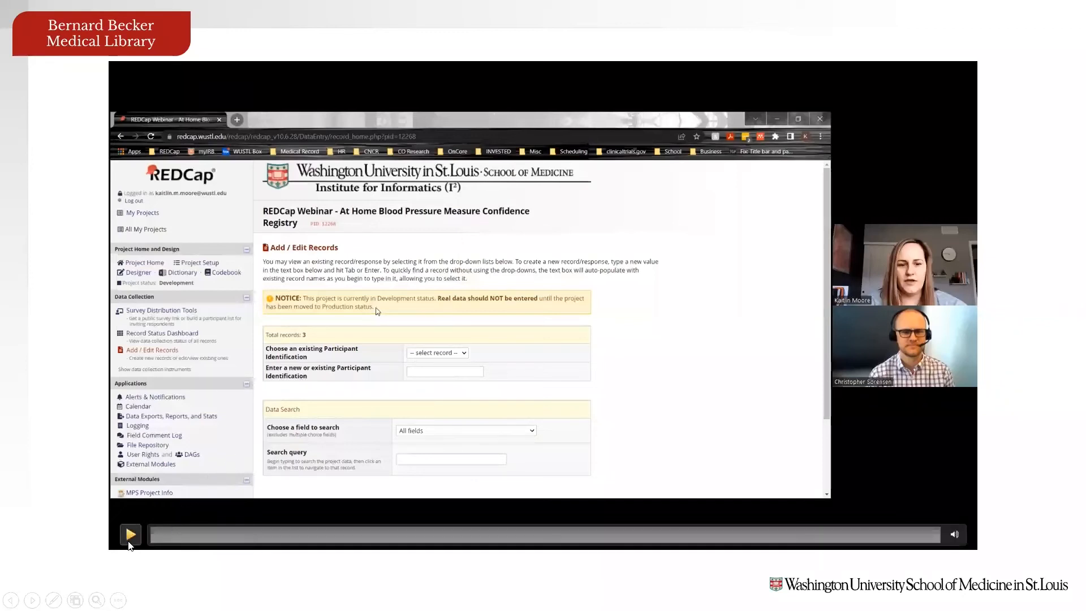
Step: Resume the webinar recording to follow the e-consent-by-email setup
click(128, 540)
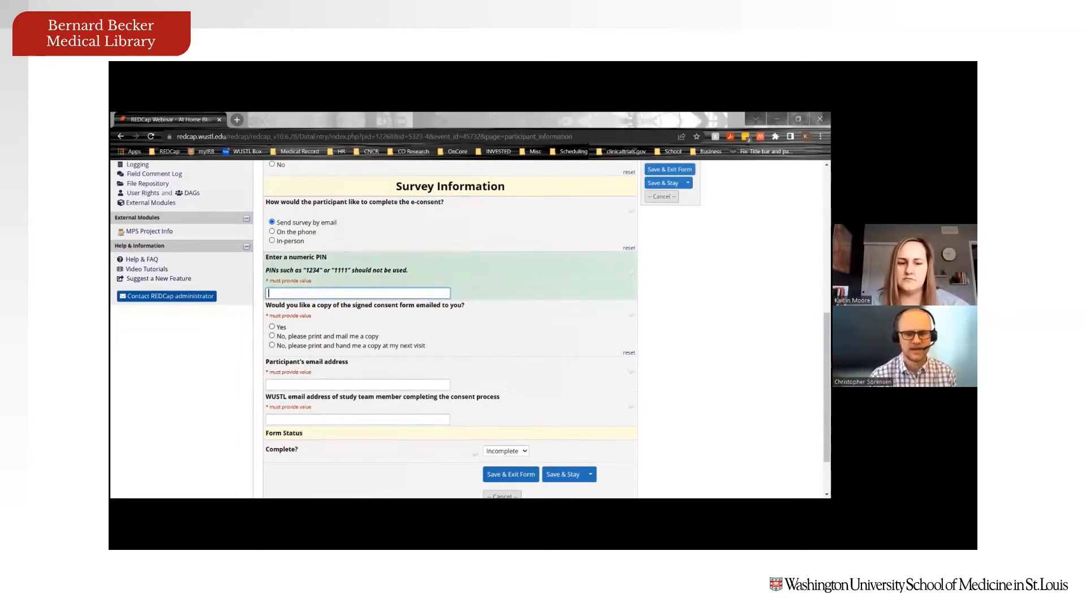
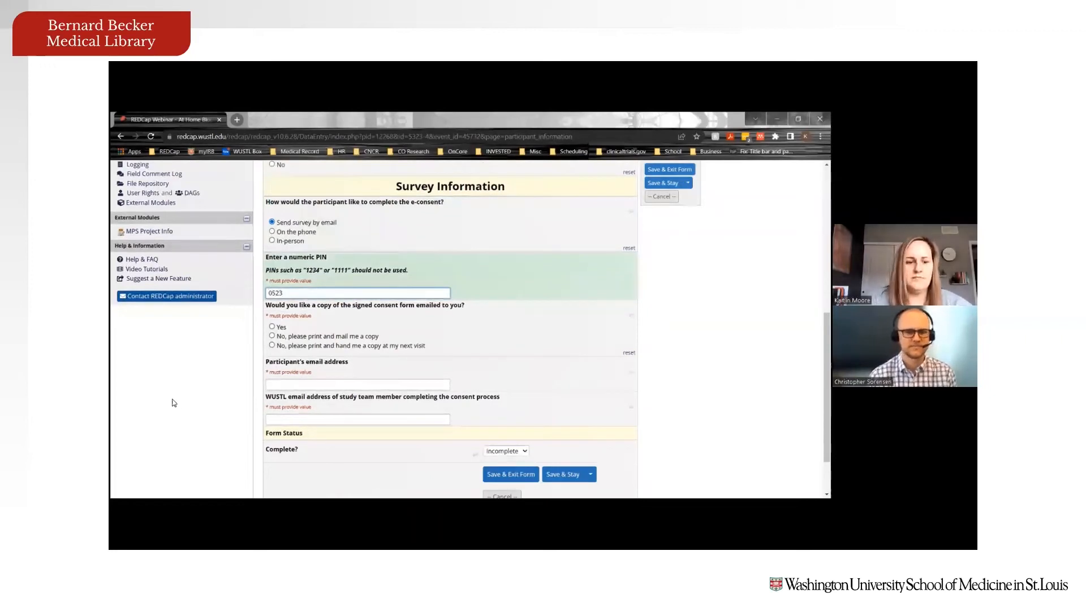
Step: Enter the participant's numeric PIN and choose Yes for an emailed copy of the signed consent
click(213, 356)
scroll(215, 356, down, 1)
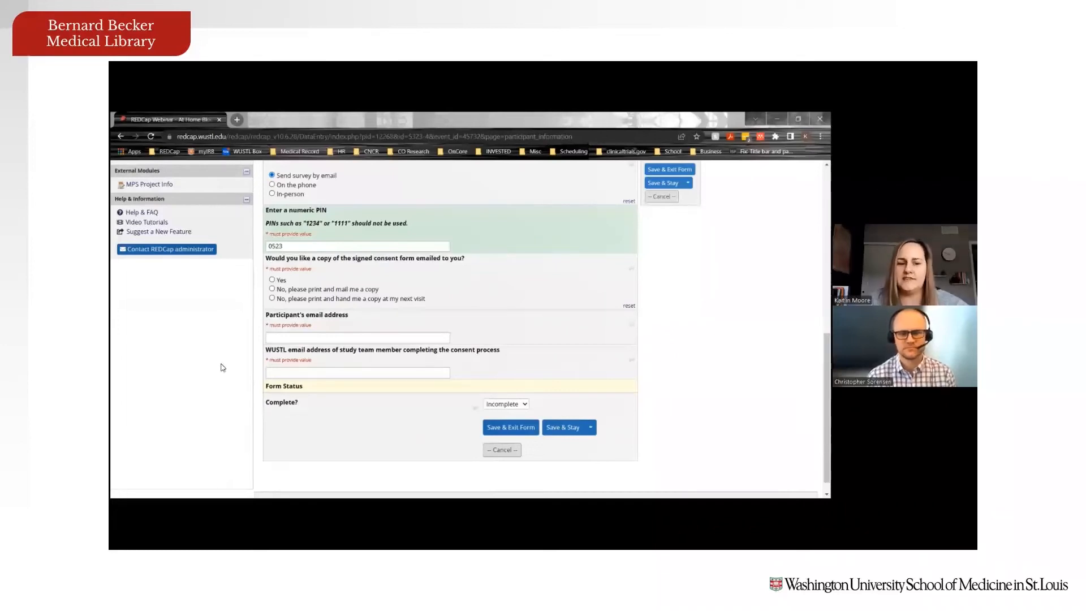
click(272, 279)
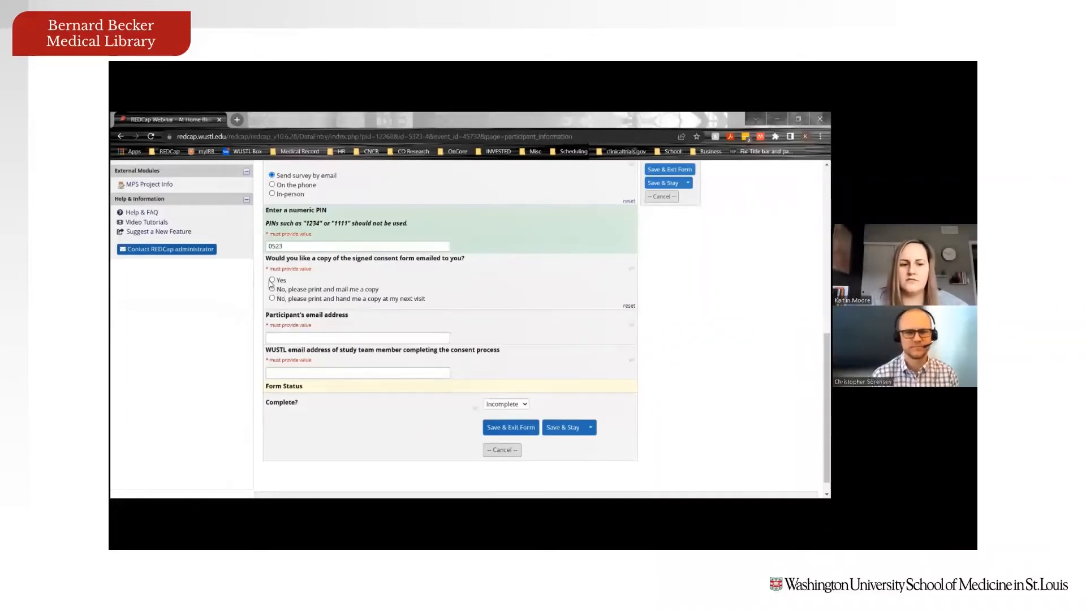
Step: Fill in the participant's email and the study team member's WUSTL email
click(305, 337)
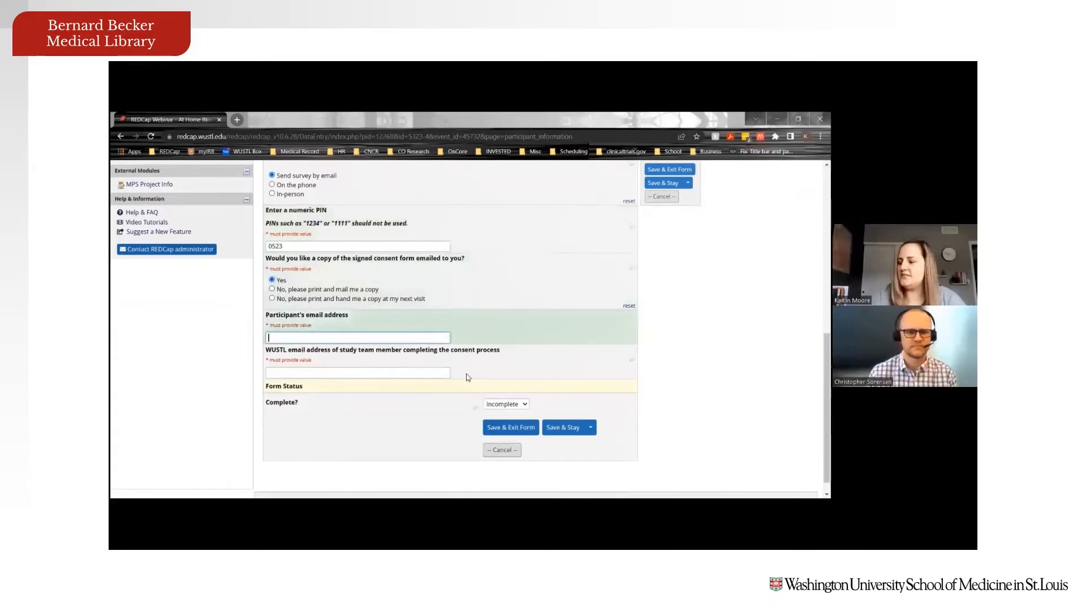
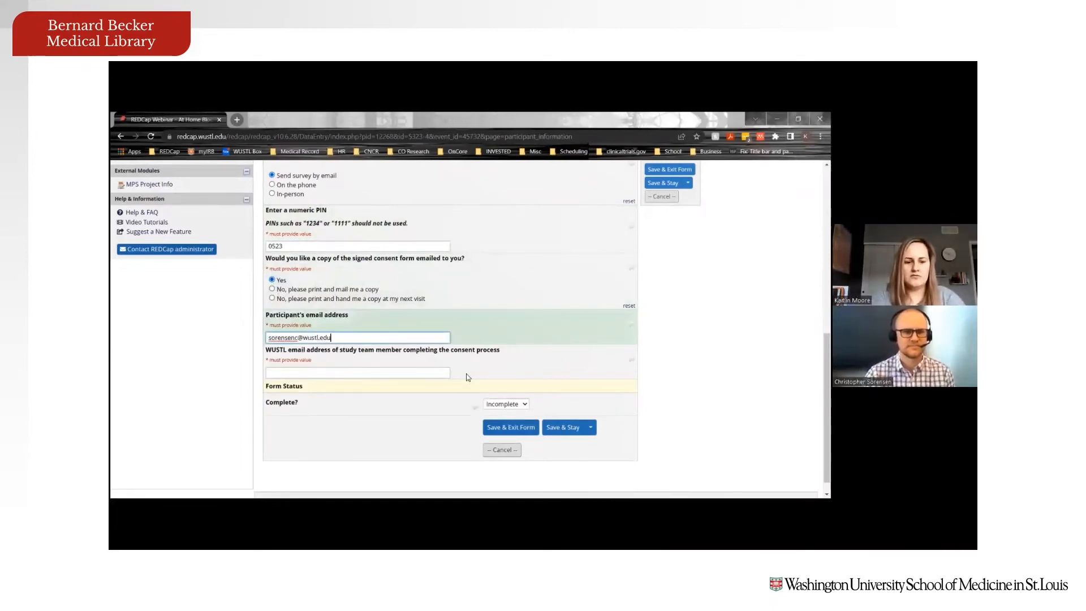
key(Tab)
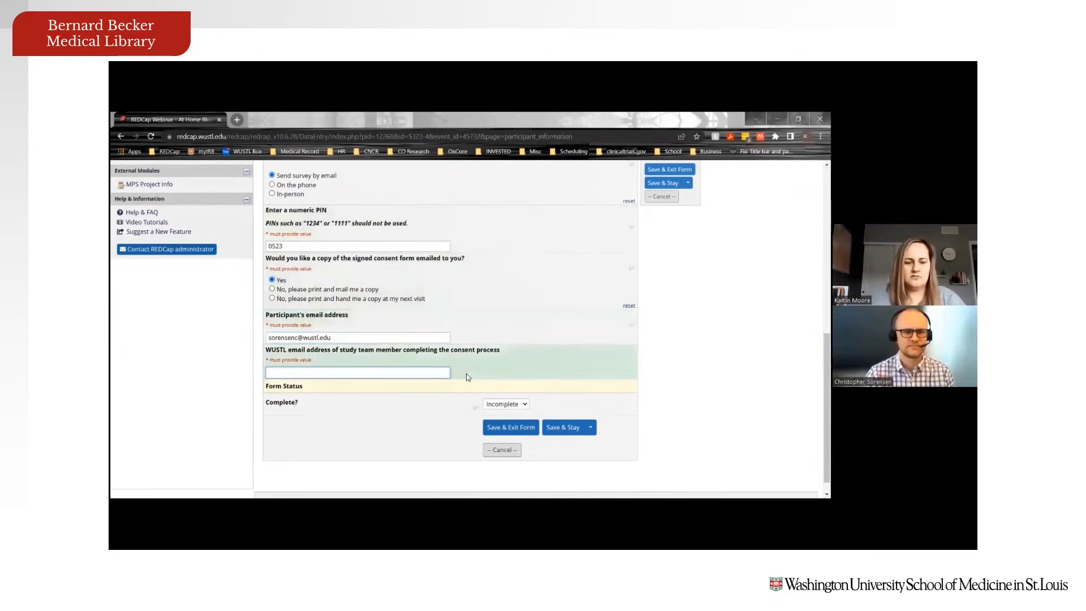
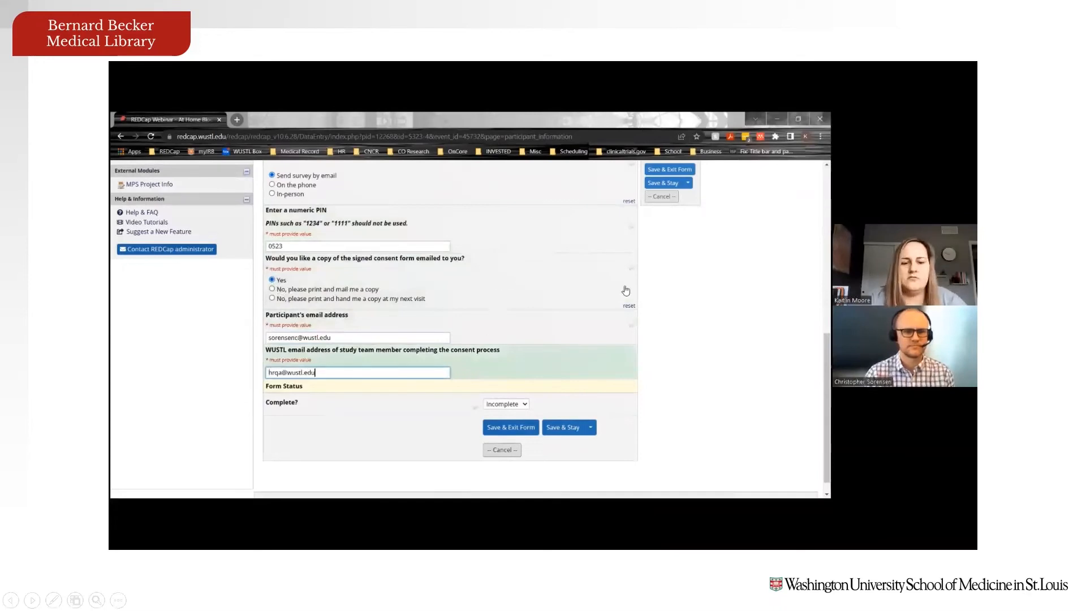
scroll(518, 357, down, 1)
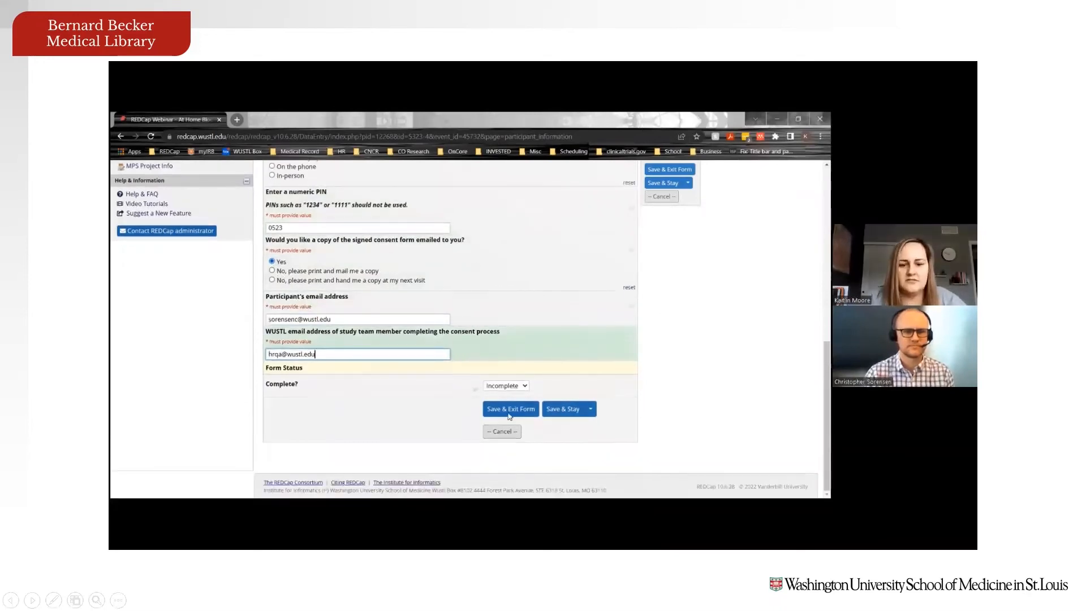
Step: Save the form and compose an invitation titled 'Informed Consent Form to Review and Sign'
mouse_move(667, 473)
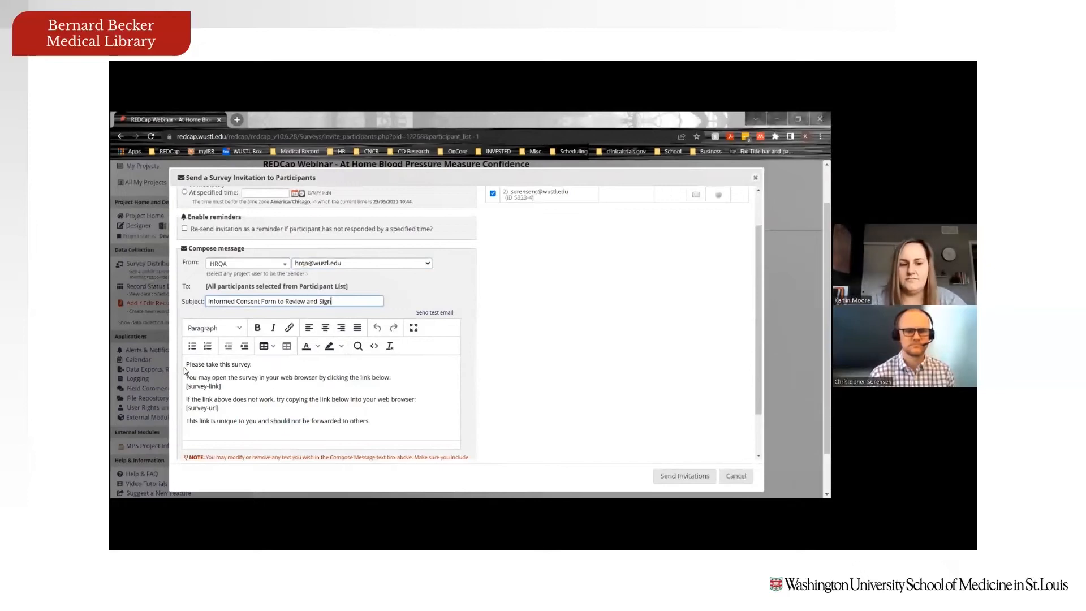
Step: Replace 'take this survey' with 'review this informed consent form at your convenience'
drag(206, 365, 252, 364)
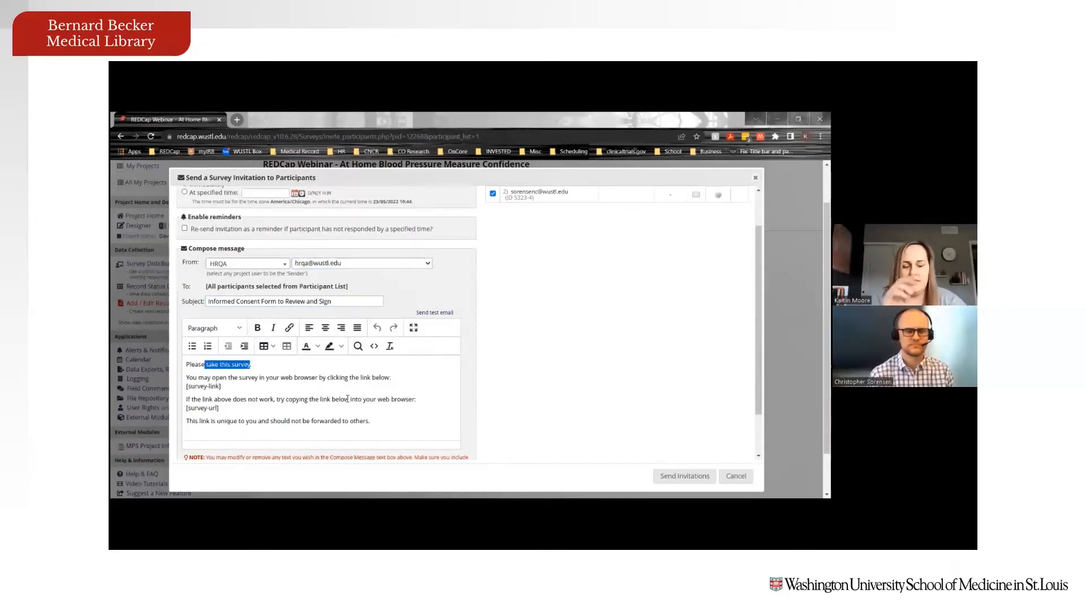
key(BackSpace)
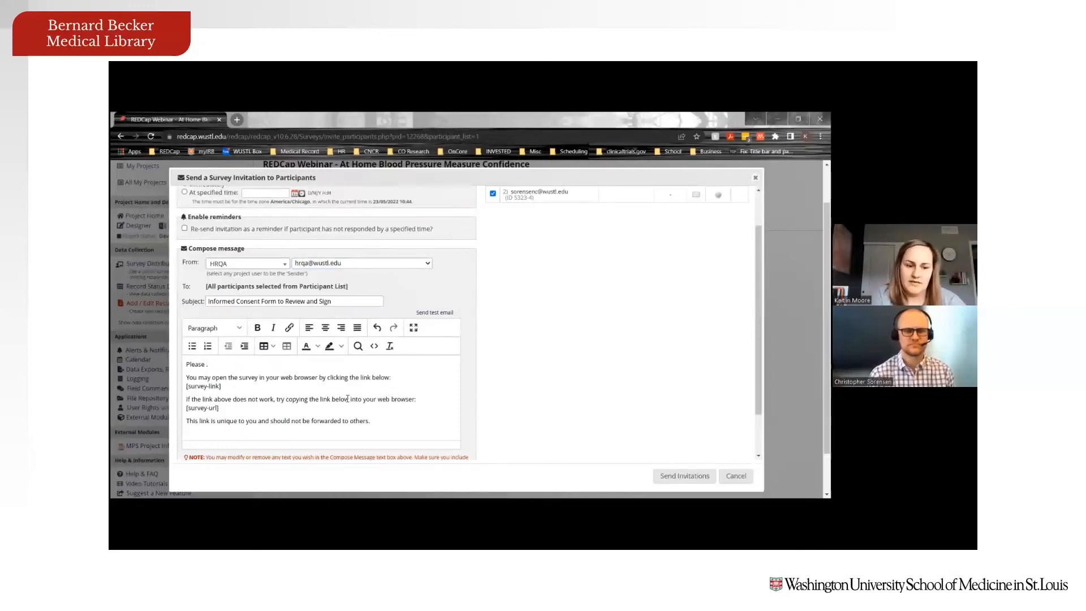
text(review this informed consent)
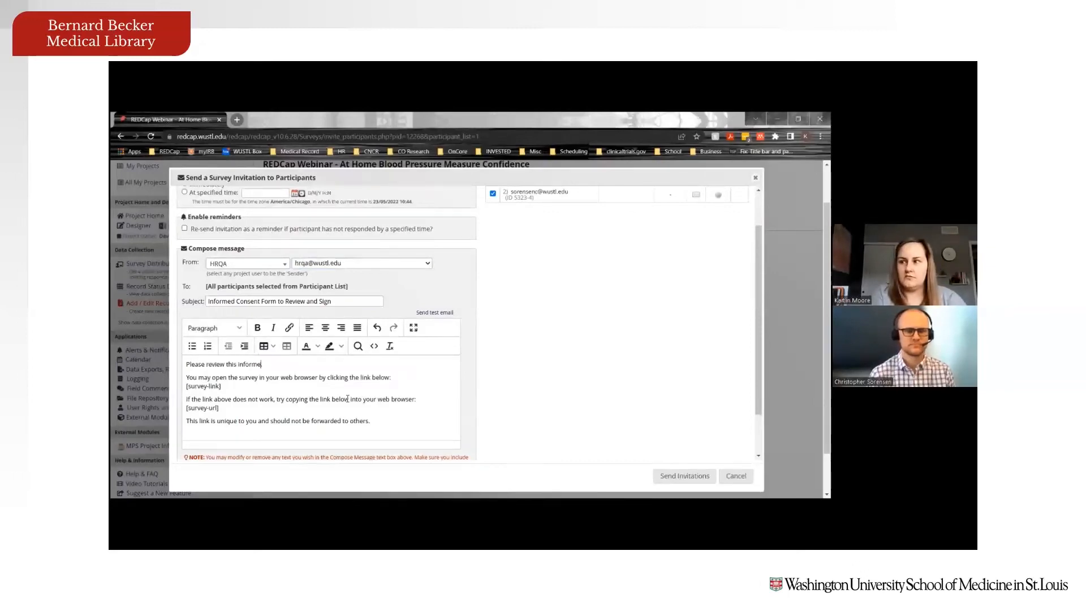
text( form at your convenience.)
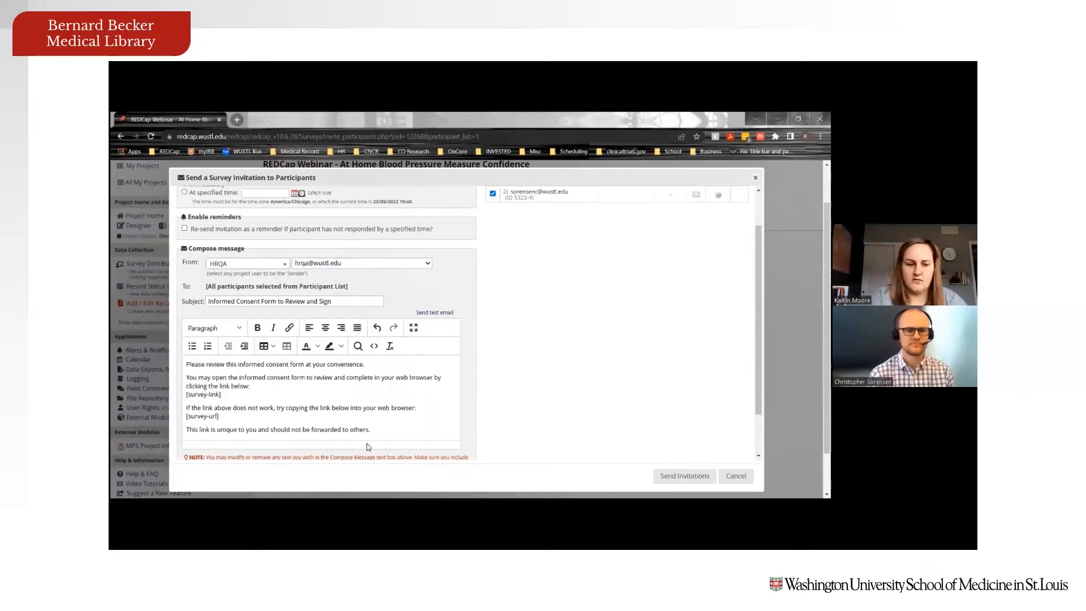
scroll(397, 429, up, 1)
scroll(553, 396, up, 2)
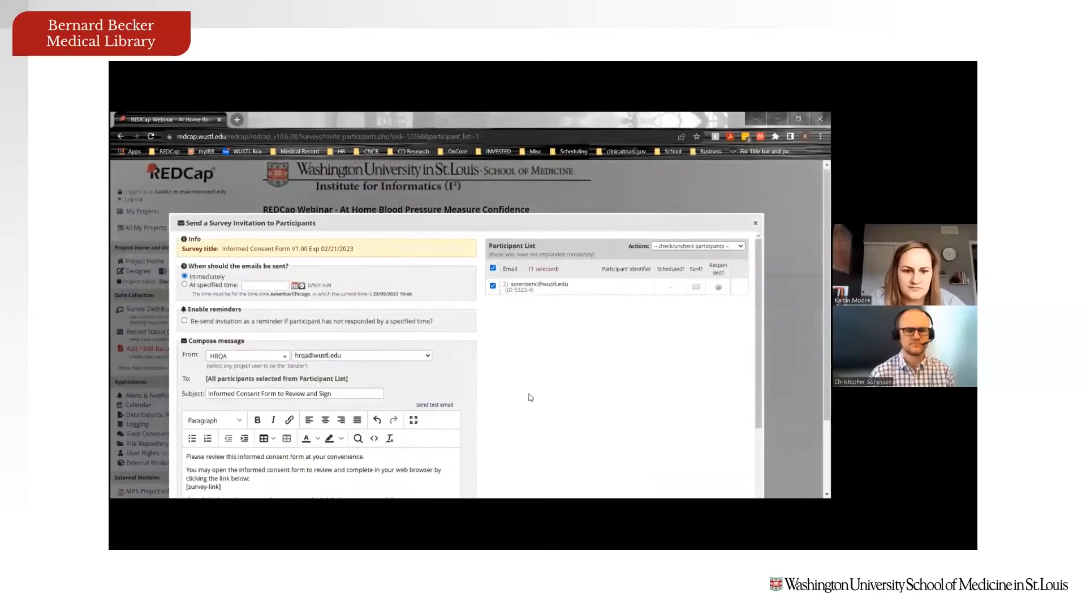
scroll(529, 396, down, 5)
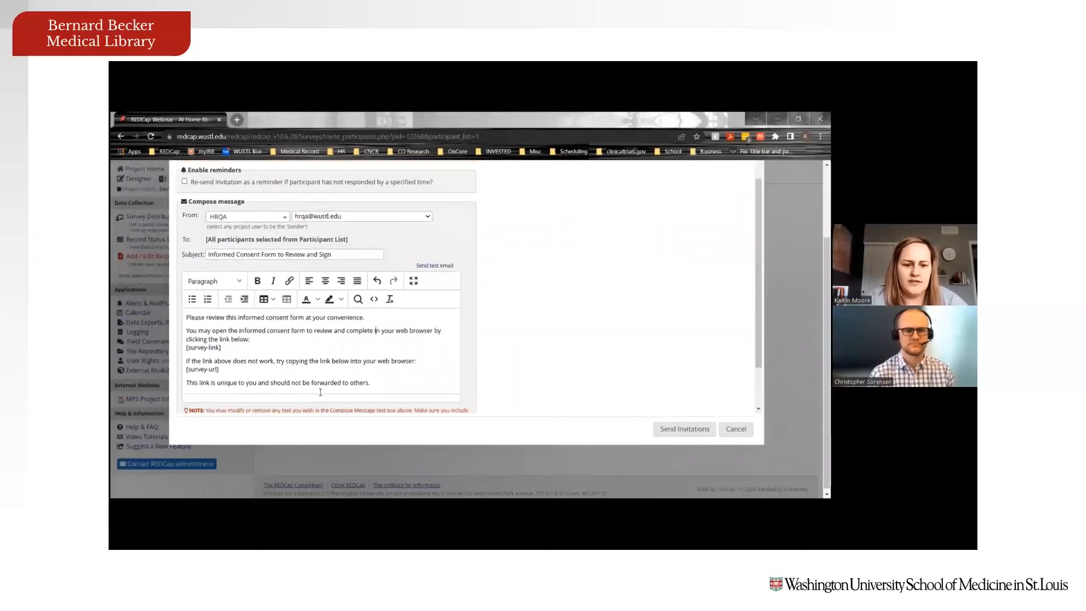
scroll(512, 390, up, 4)
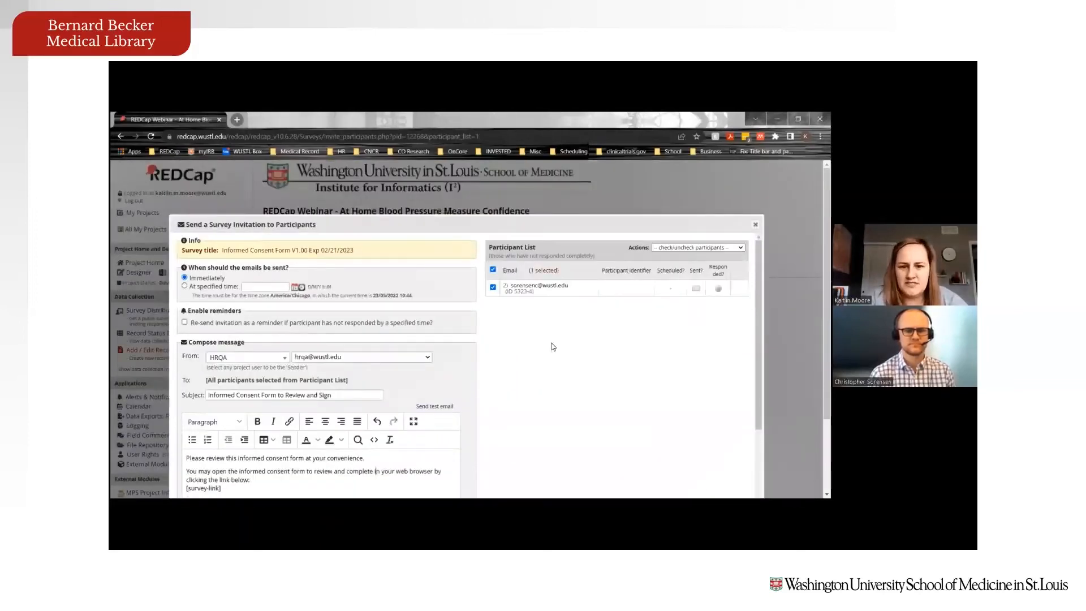
scroll(553, 346, down, 1)
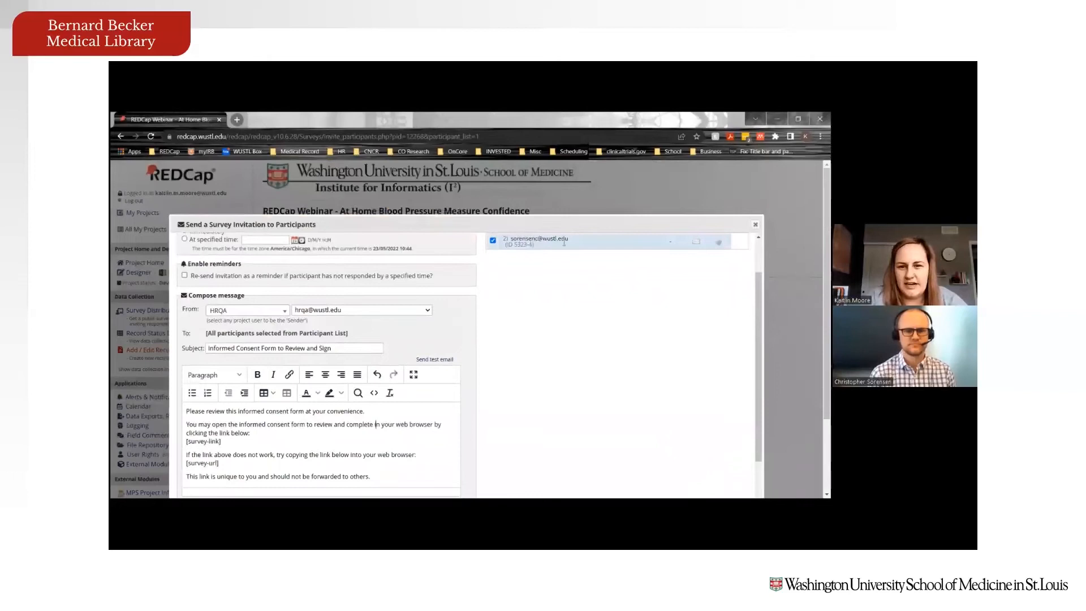
scroll(566, 340, up, 1)
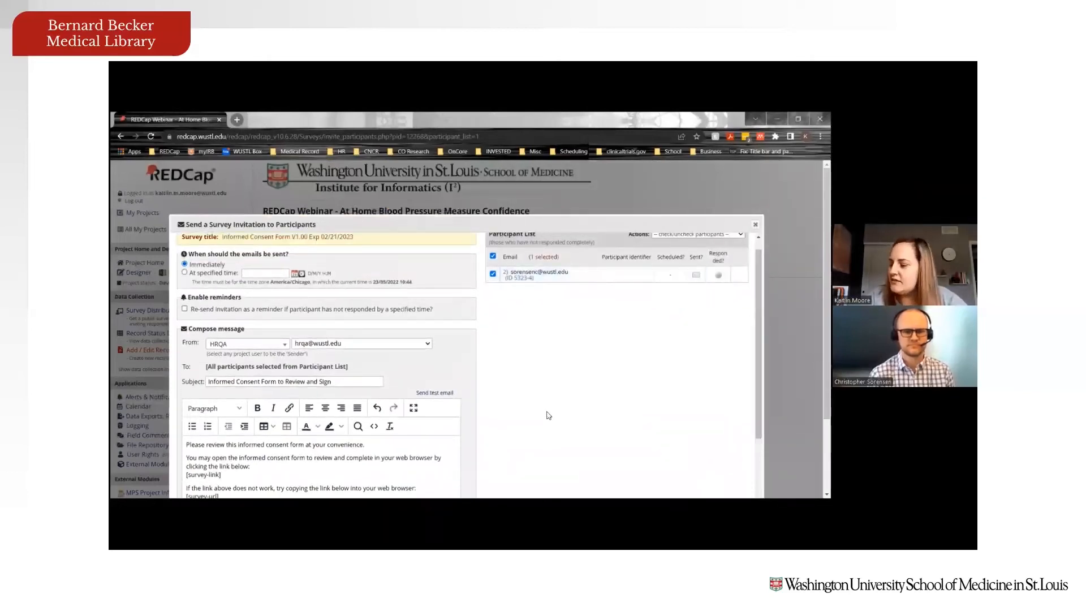
scroll(648, 323, down, 2)
scroll(682, 374, down, 2)
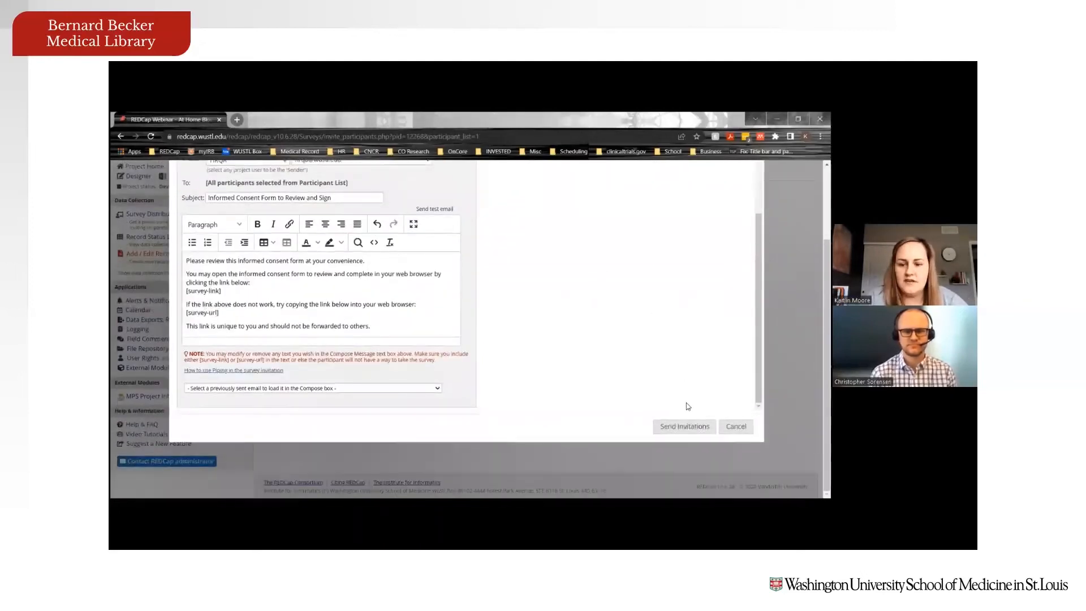
Step: Send the consent invitation immediately and dismiss the emails-sent confirmation
click(674, 430)
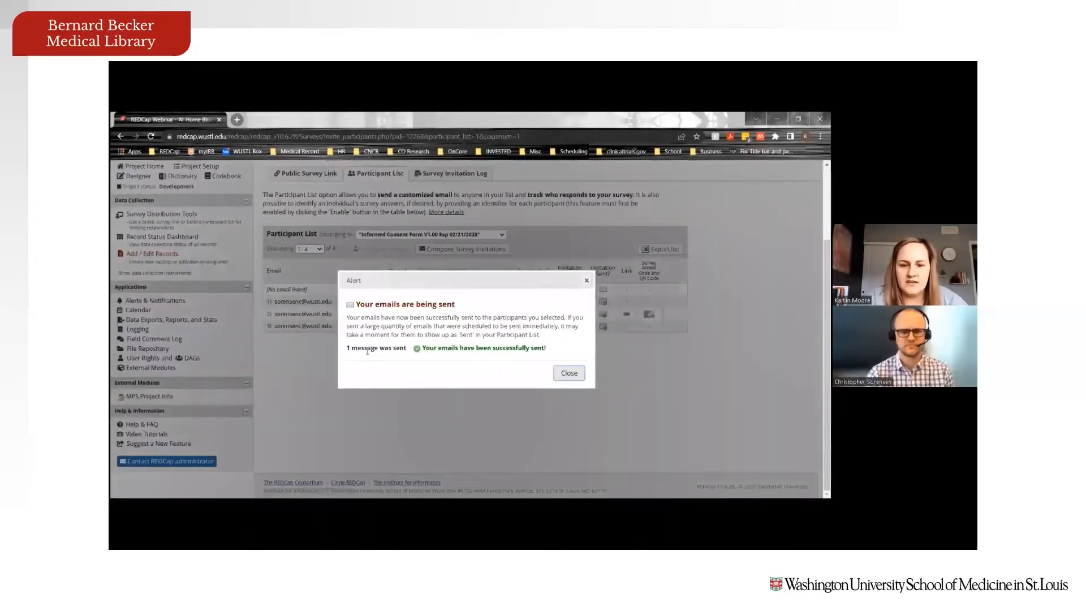
click(563, 375)
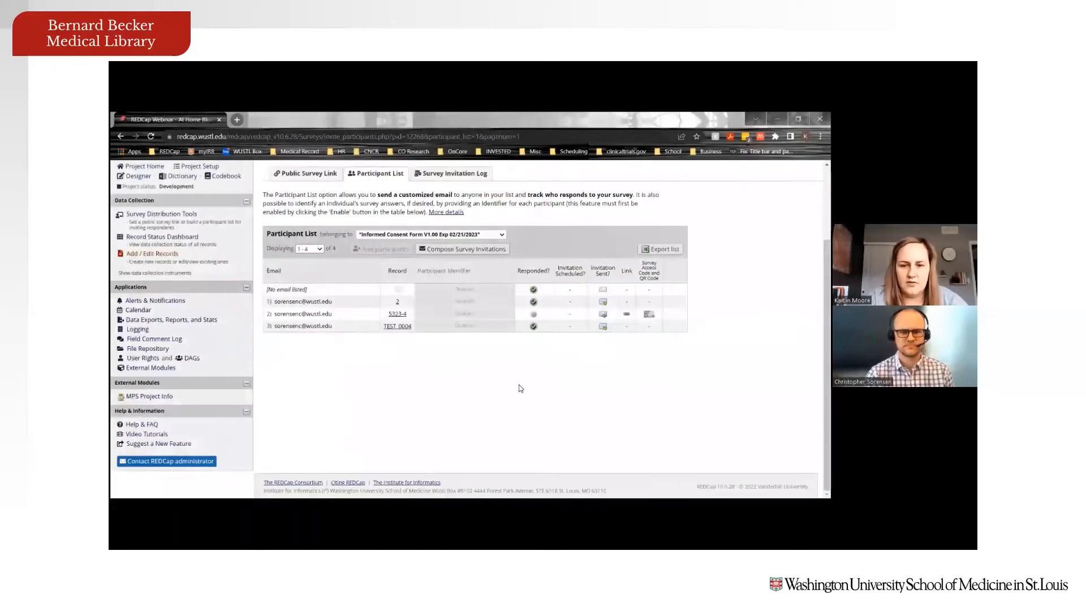
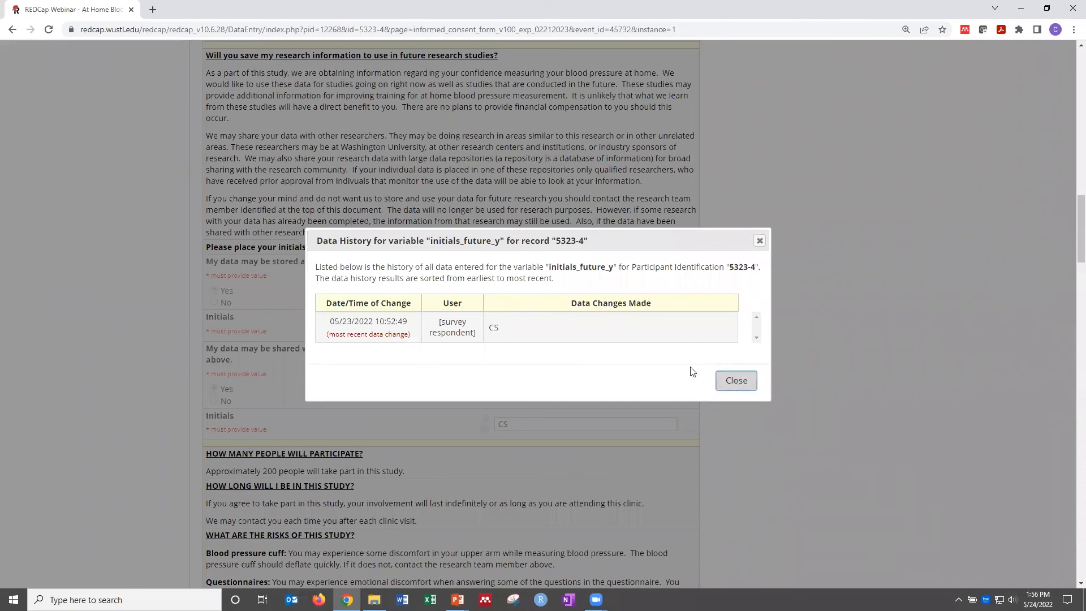
Step: View the Initials field's comment log and cancel without adding a comment
click(482, 336)
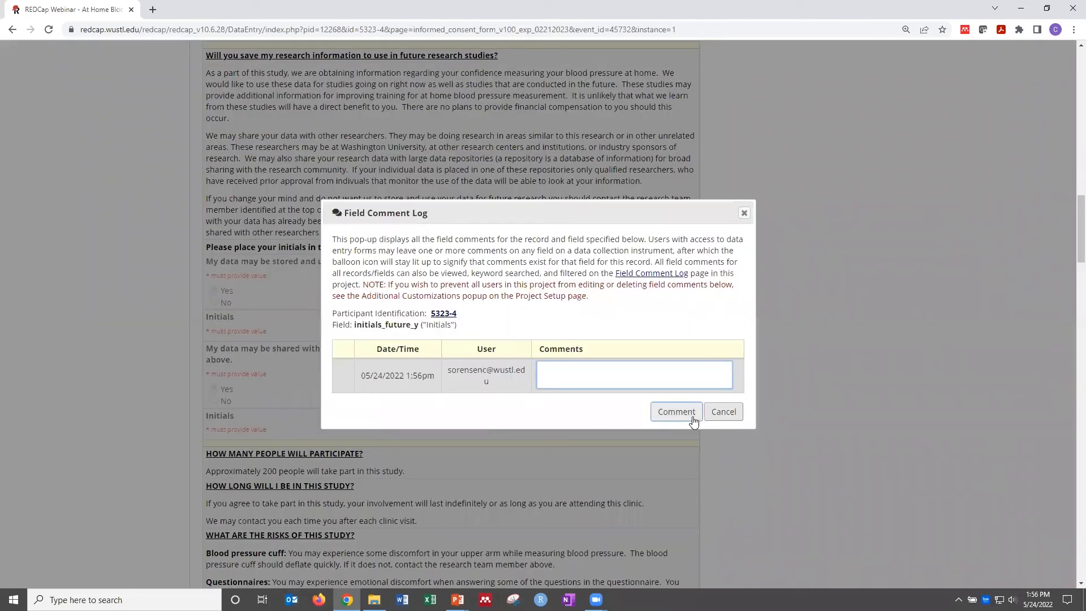
click(721, 413)
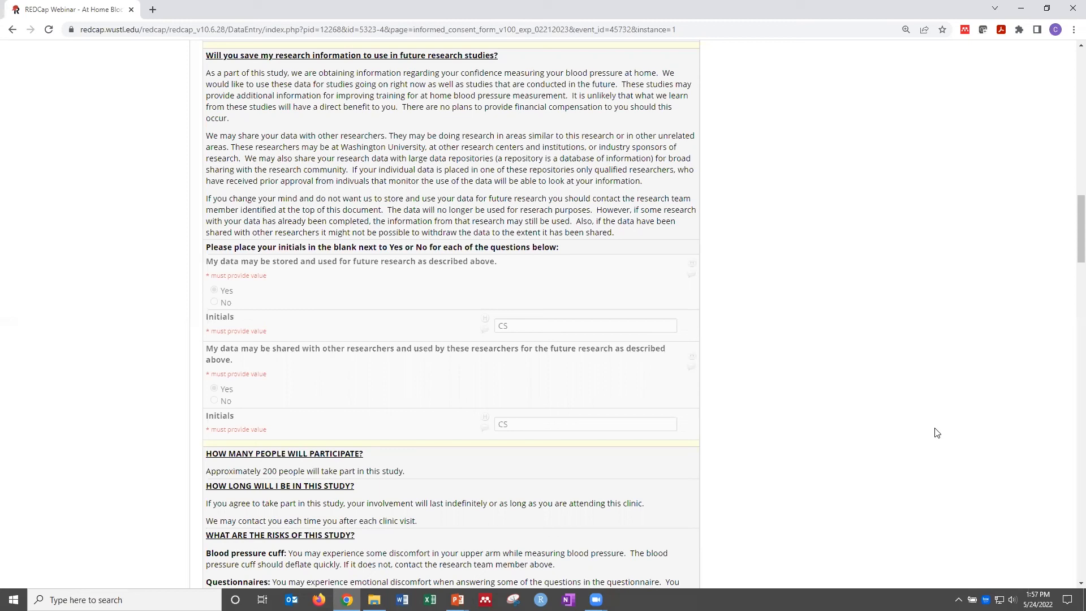
Step: Check the Initials comment log again, then open the yn_data_future question's comment log
click(483, 330)
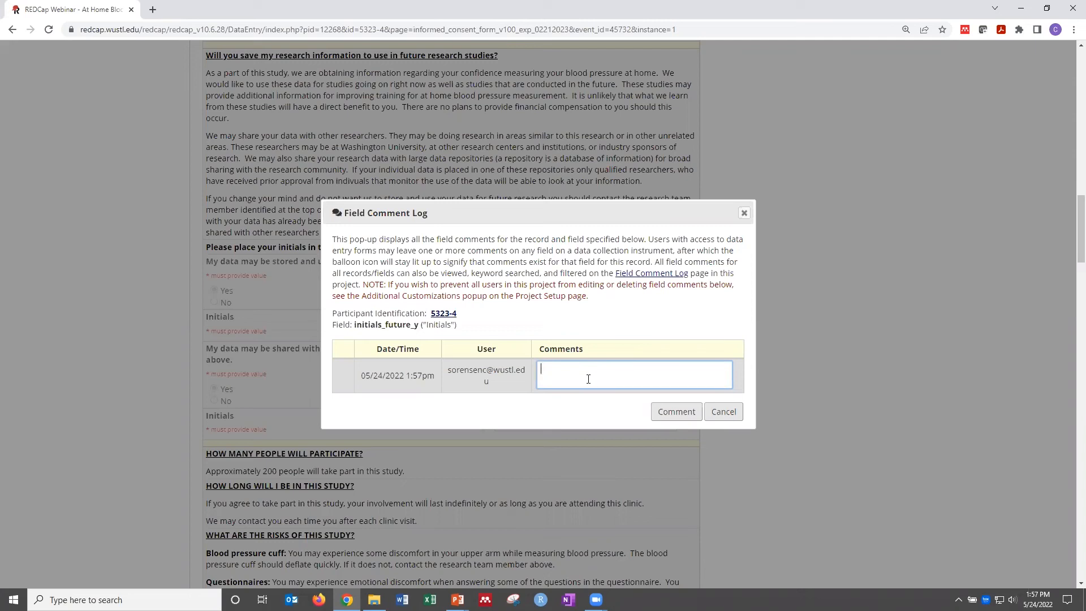
click(724, 412)
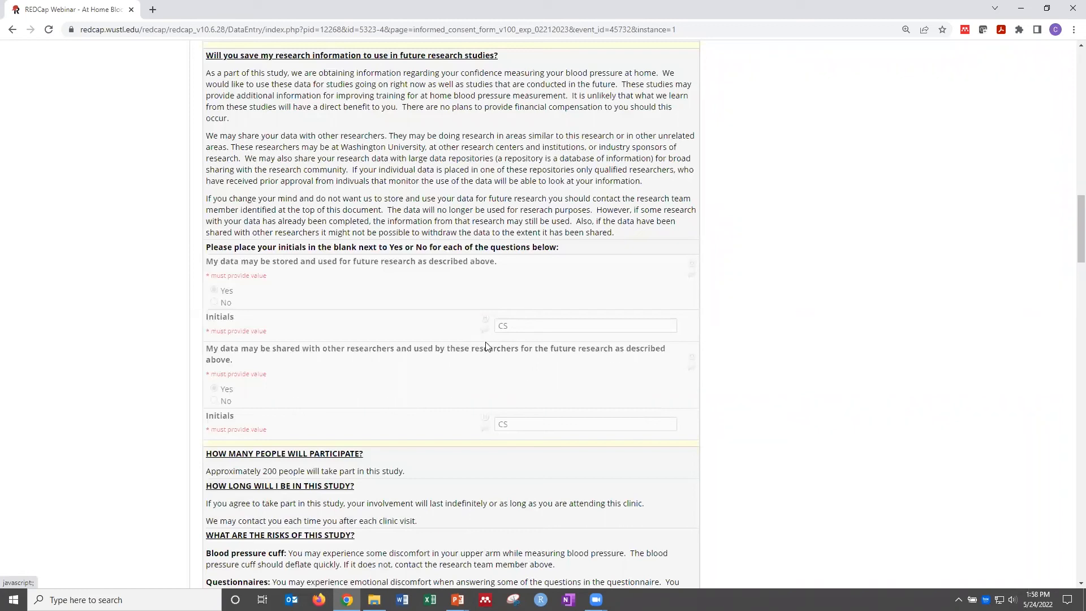
click(692, 275)
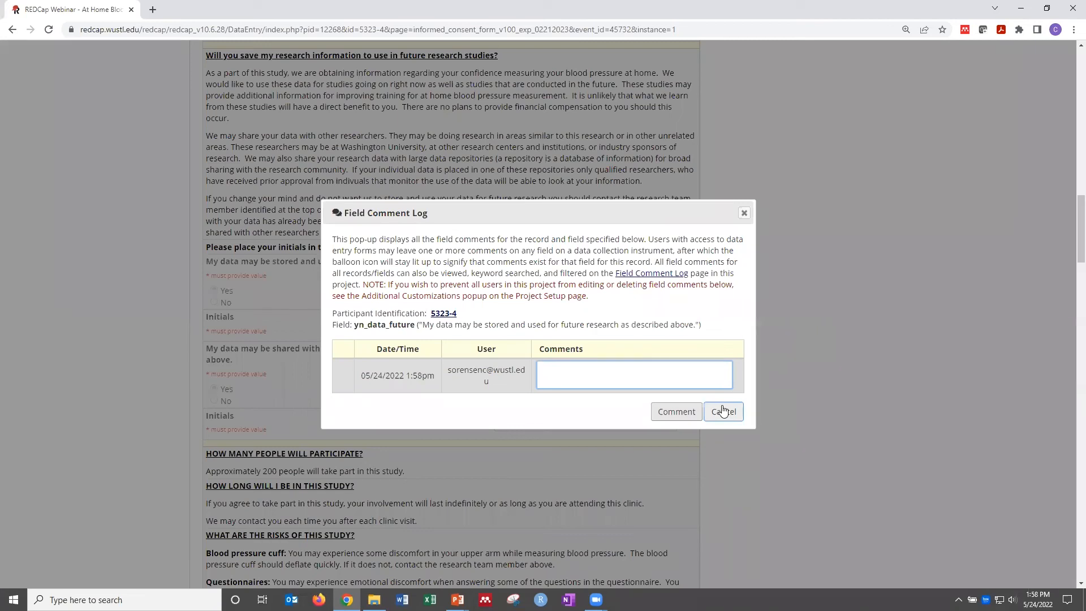
Step: Enter 'Participant decided not to have data shared for future use' and cancel the comment log
text(Participant decided not to have data shared for fu)
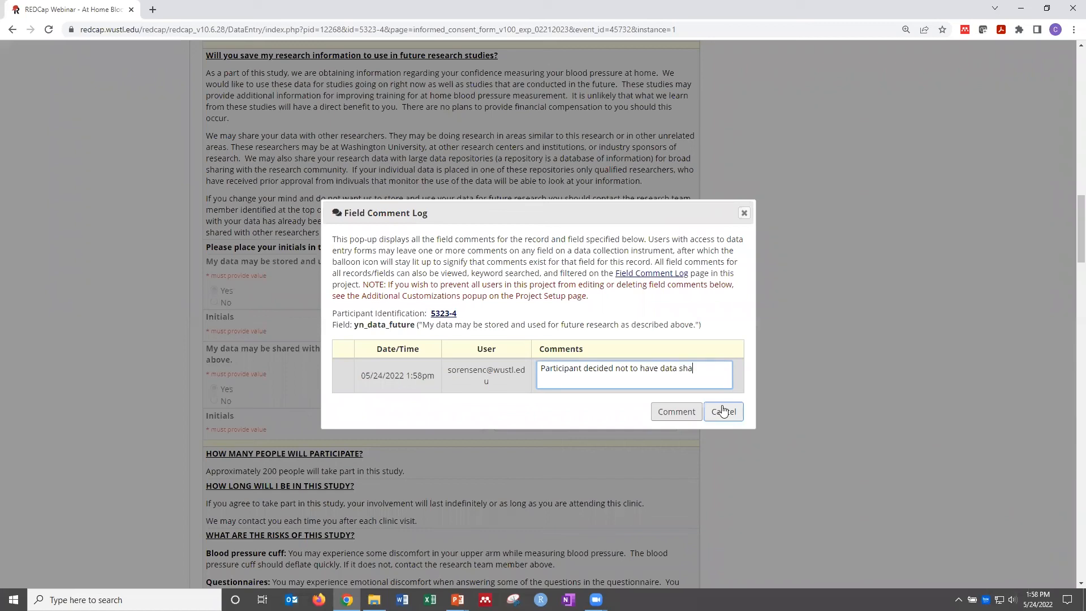
text(ture use.)
click(721, 418)
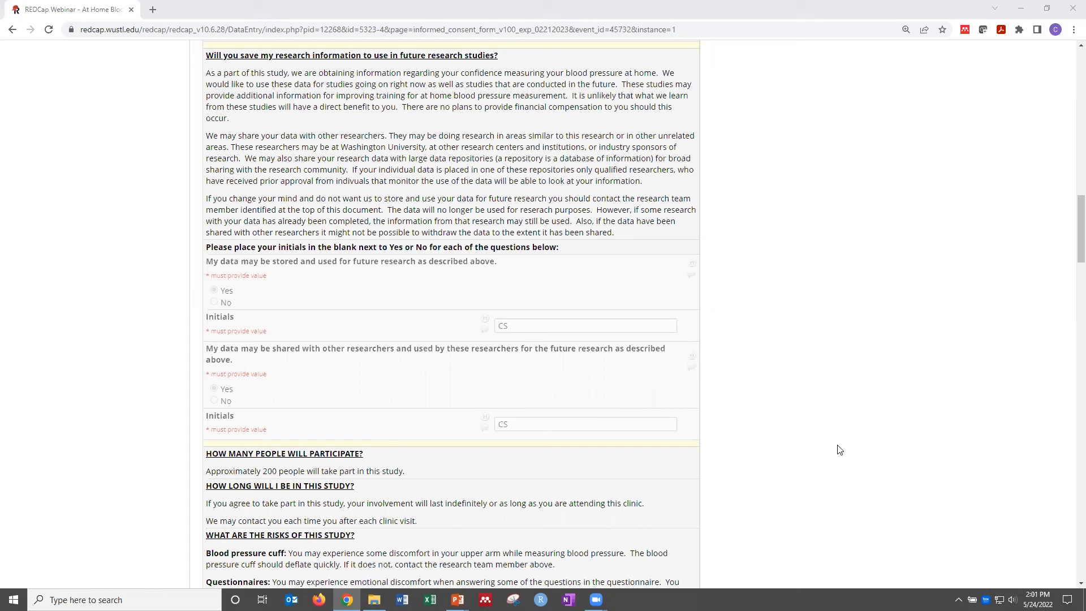
Step: Return from REDCap to the PowerPoint slideshow via the taskbar preview
mouse_move(458, 600)
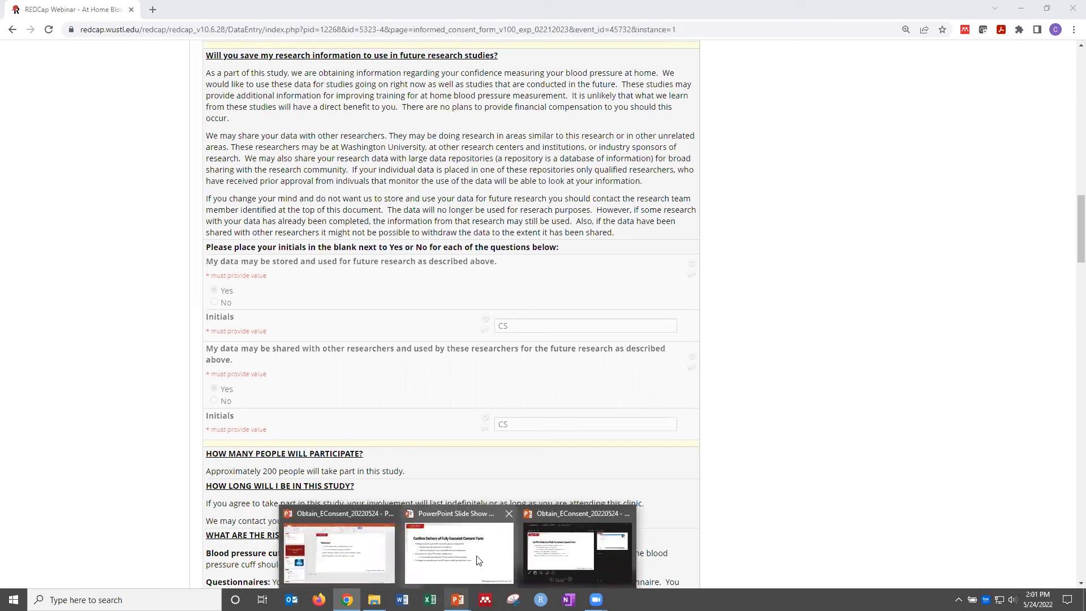
click(478, 558)
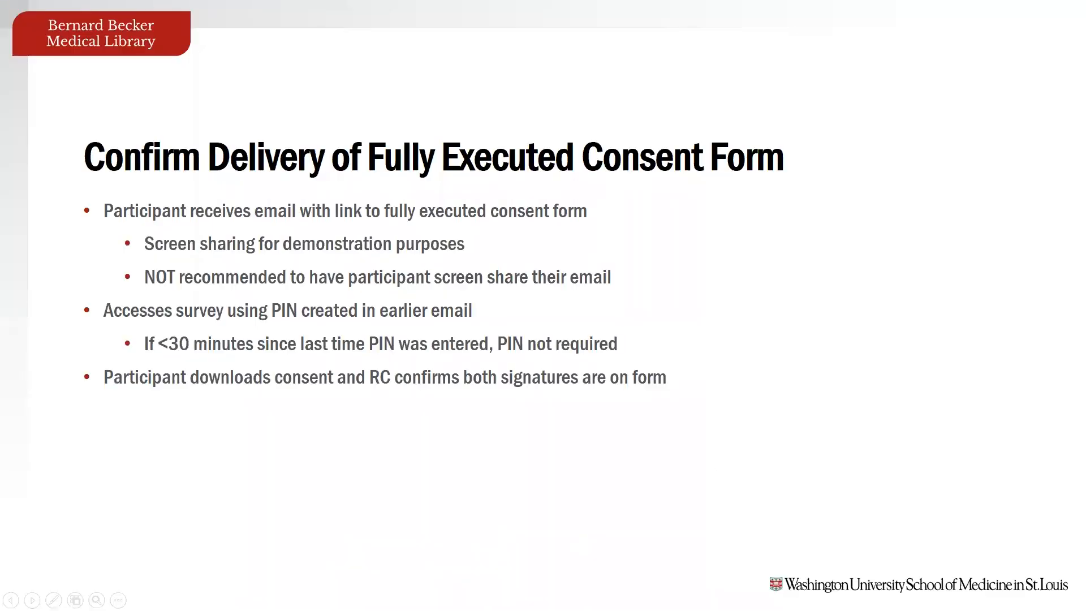